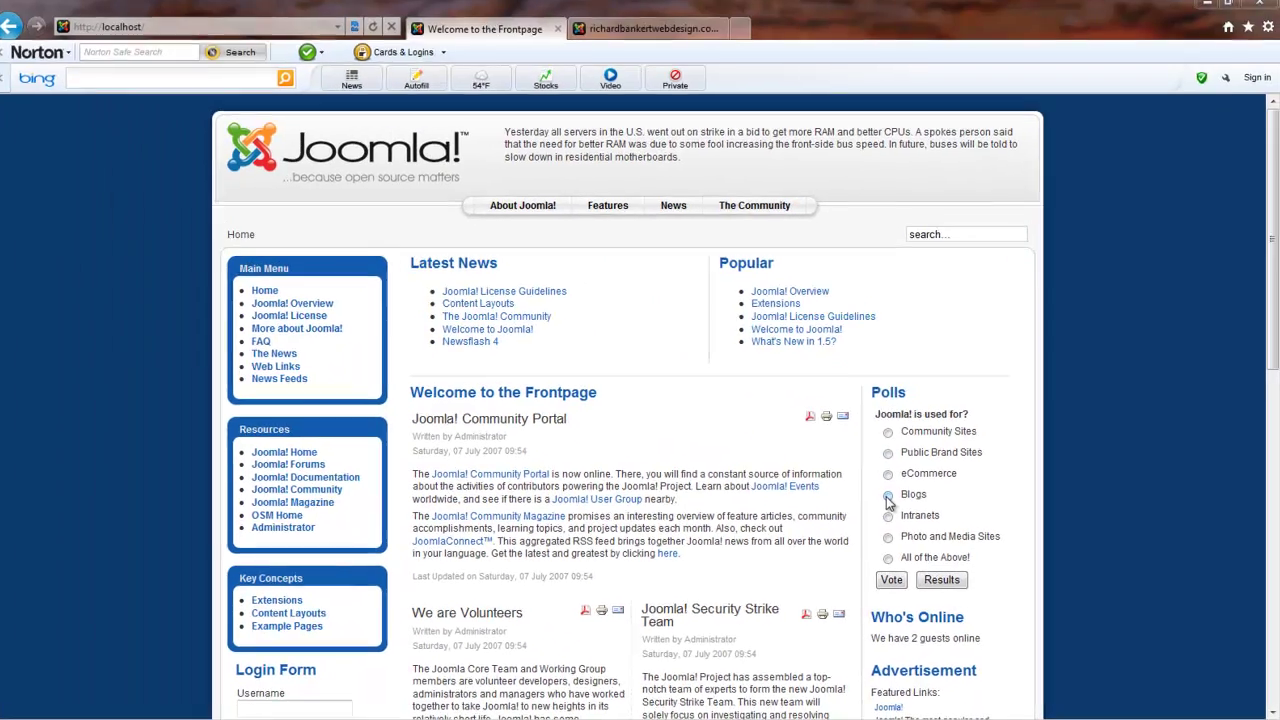
Step: Try to vote for Blogs in the frontpage poll "Joomla! is used for?" and return to the home page
click(888, 496)
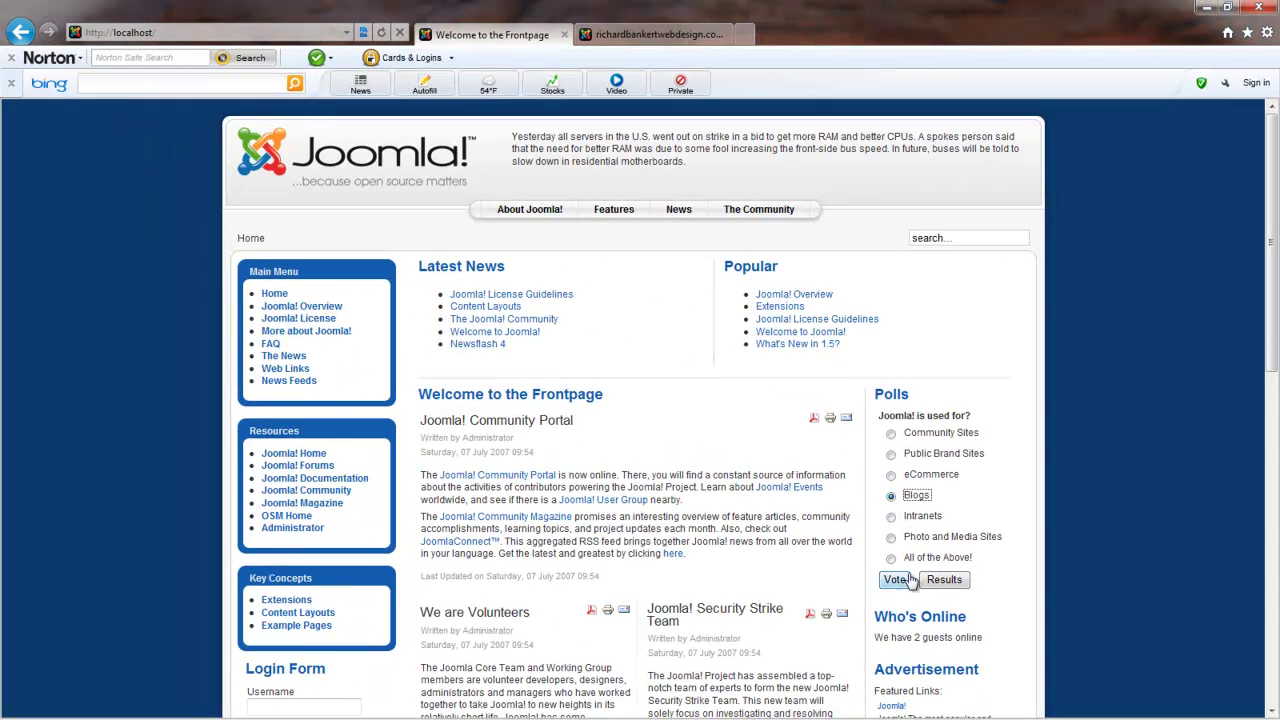
click(891, 580)
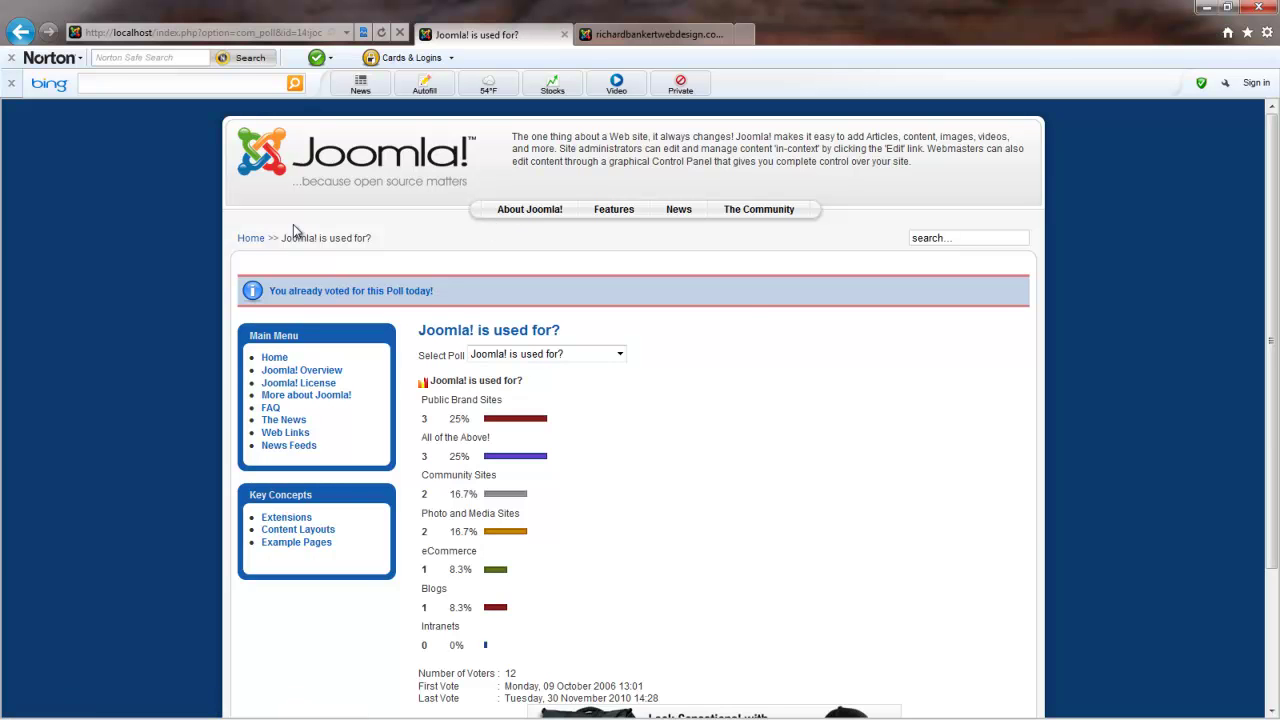
click(251, 238)
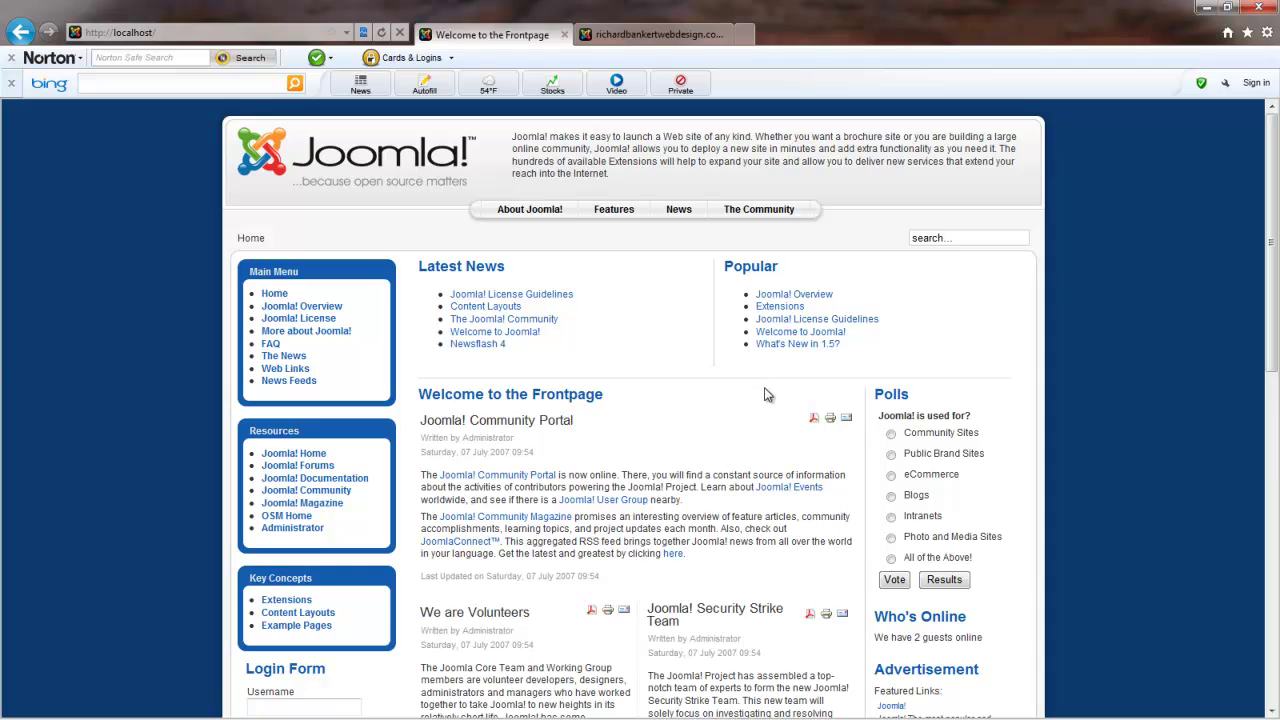
Step: Switch to the Joomla administration site, open the Poll Manager and start a new poll
click(655, 34)
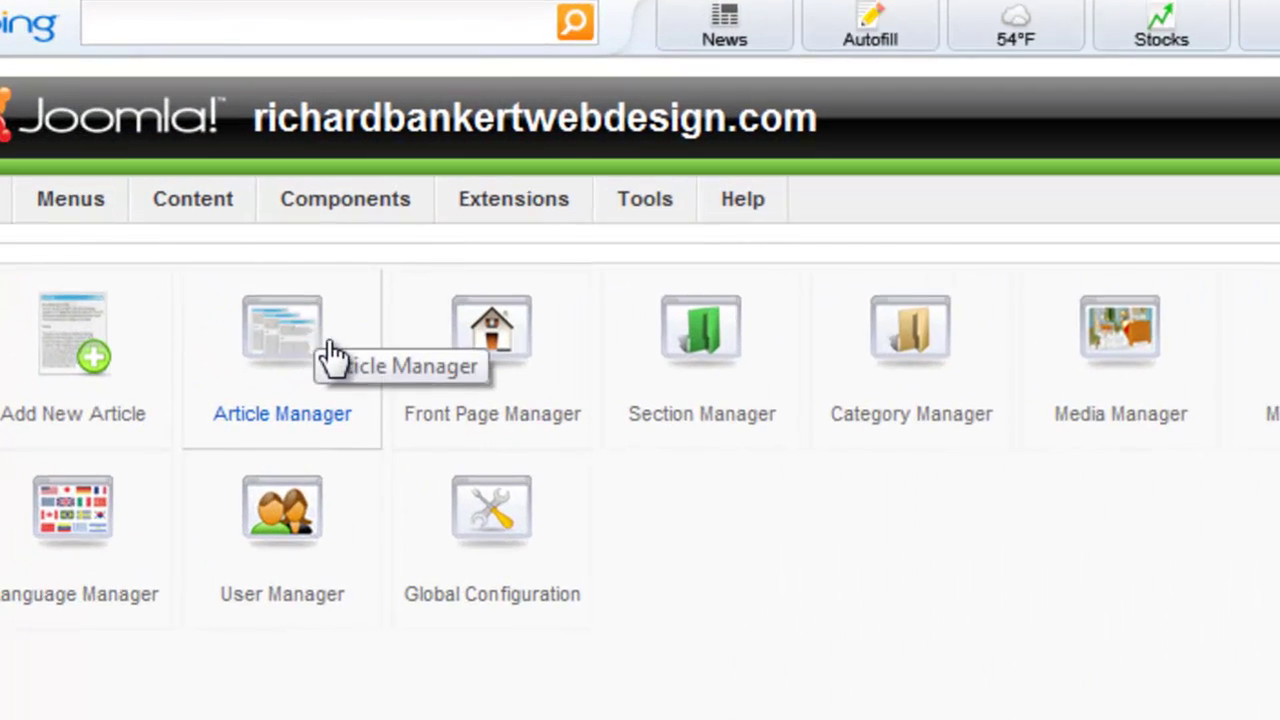
mouse_move(214, 165)
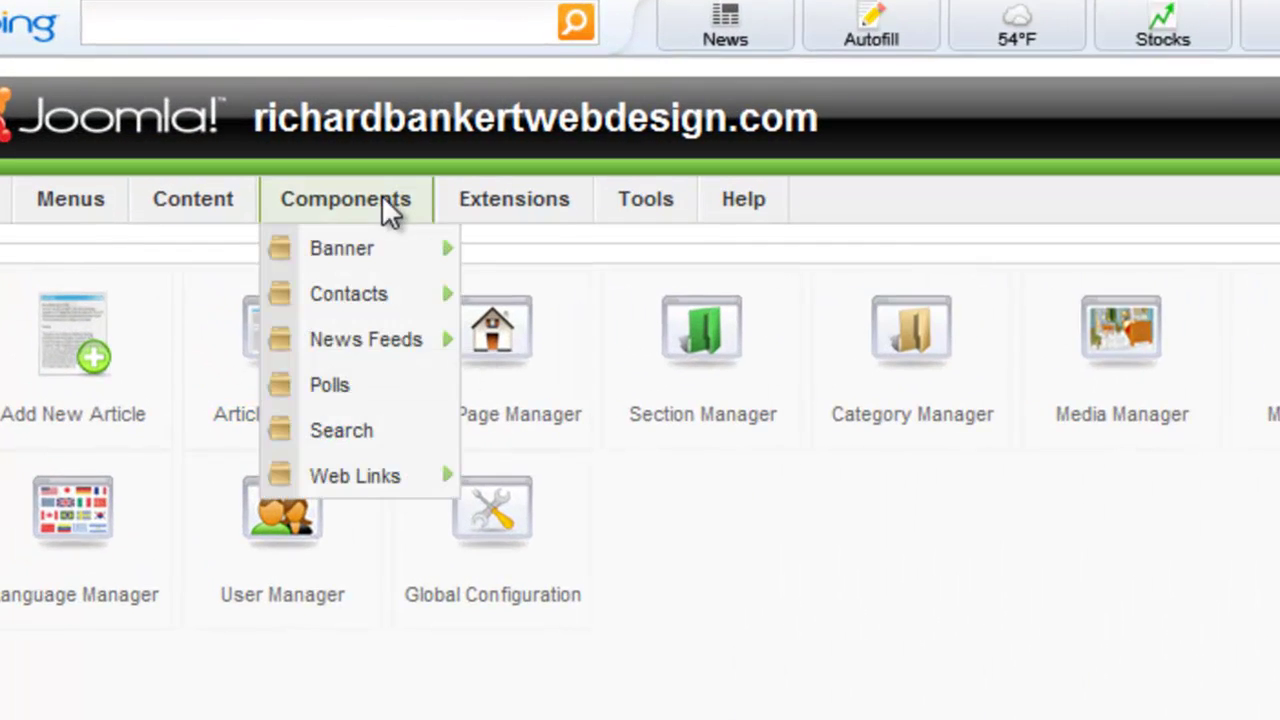
click(363, 386)
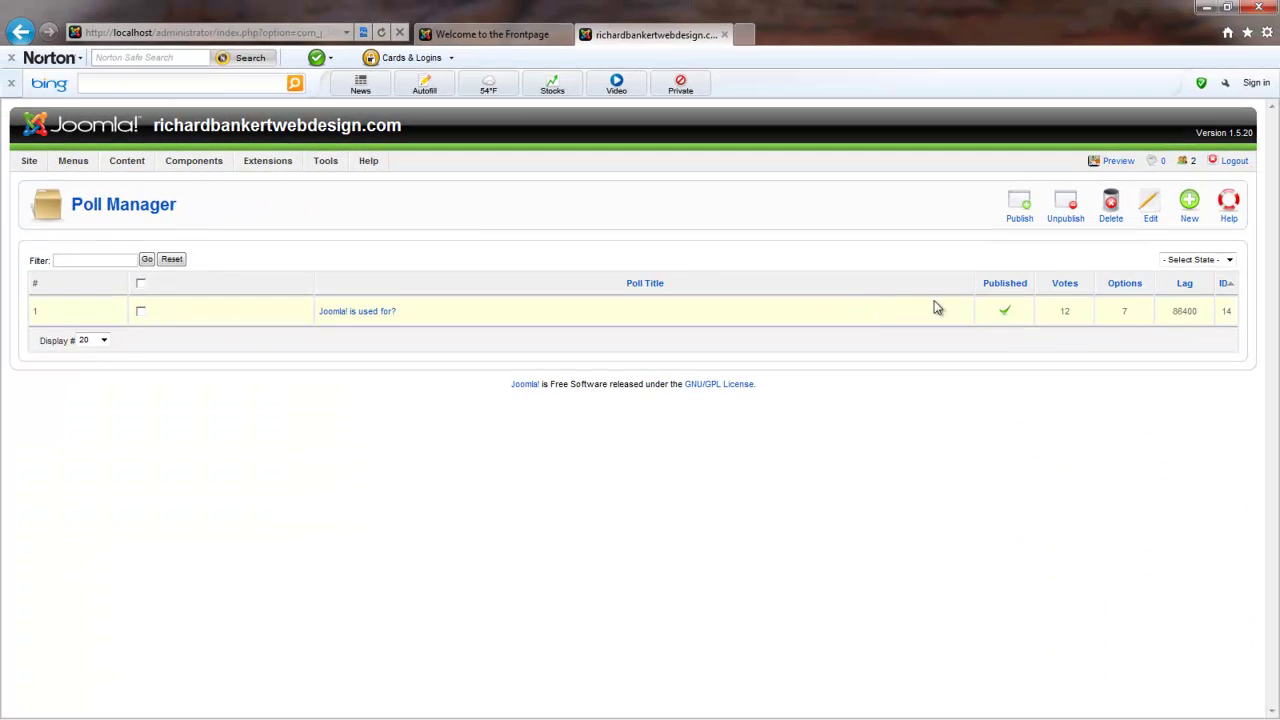
click(1192, 214)
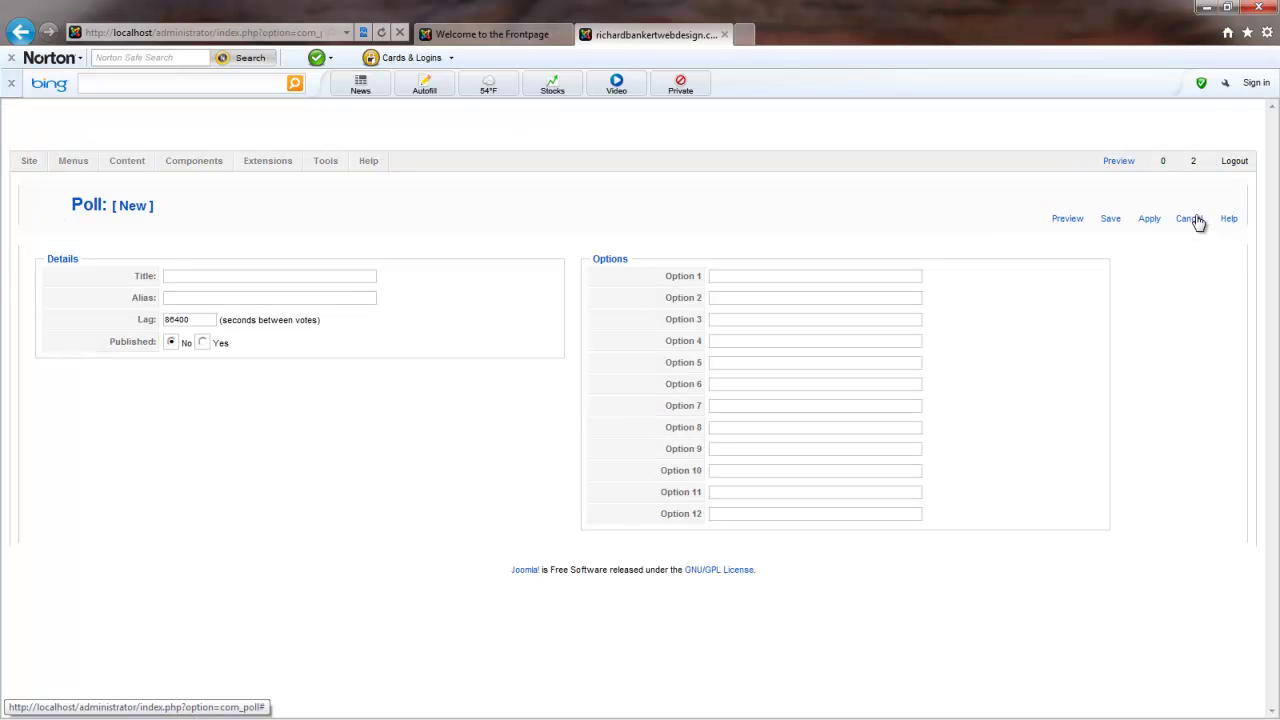
Step: Enter "Do you love this tutorial?" as both the title and the alias of the new poll
click(240, 273)
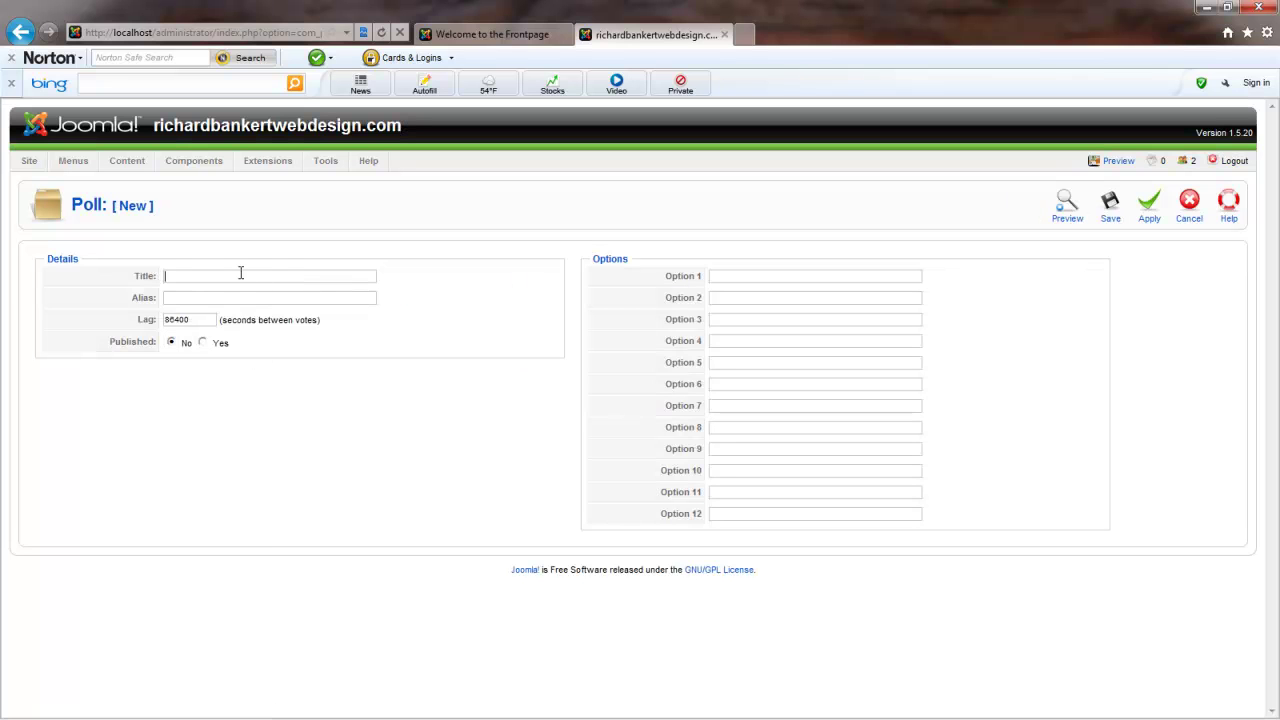
text(Do you love this tutorial?)
click(297, 296)
text(Do you love this tutorial?)
Step: Enter the poll options Yes, No and Not Sure, set the poll to published and save it
click(779, 277)
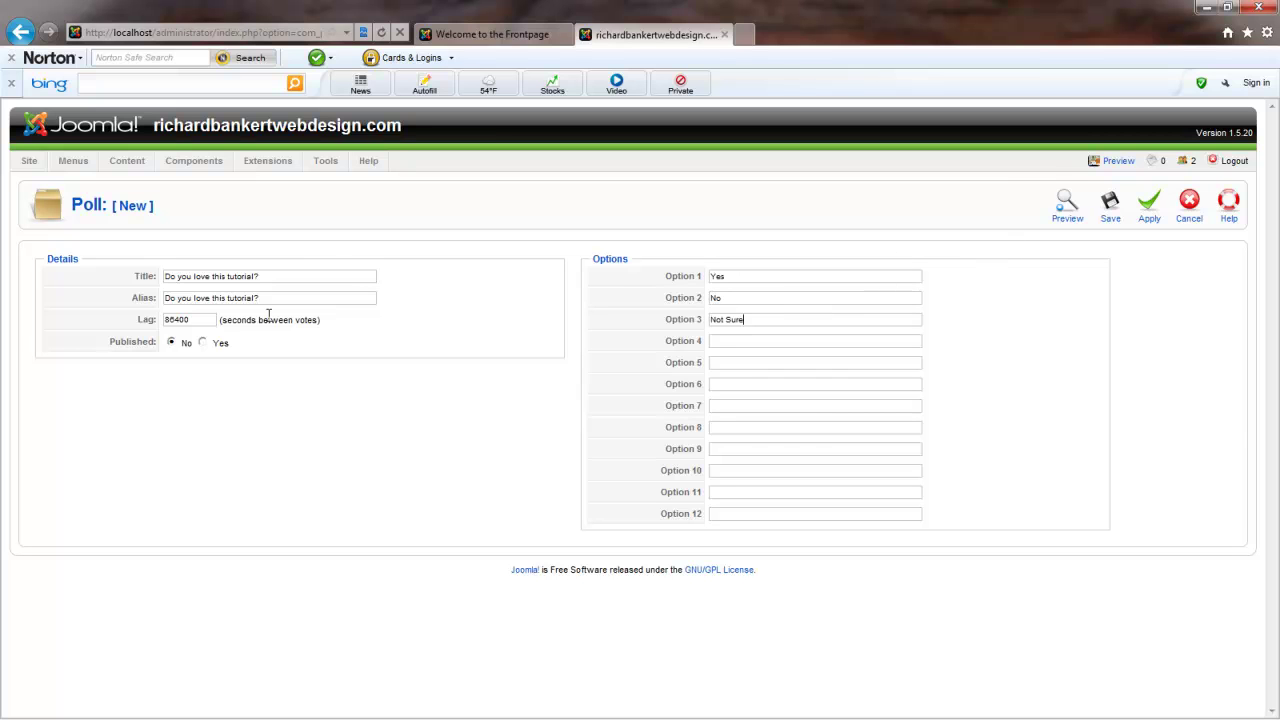
click(203, 343)
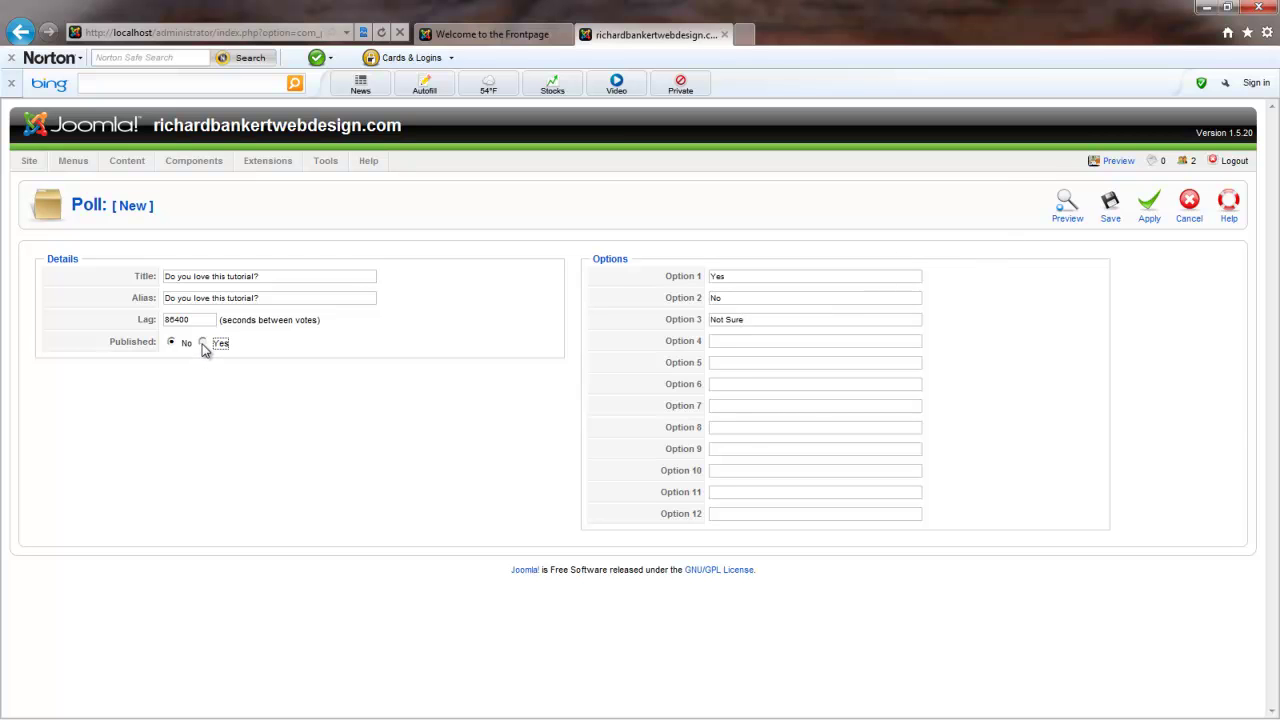
click(1110, 215)
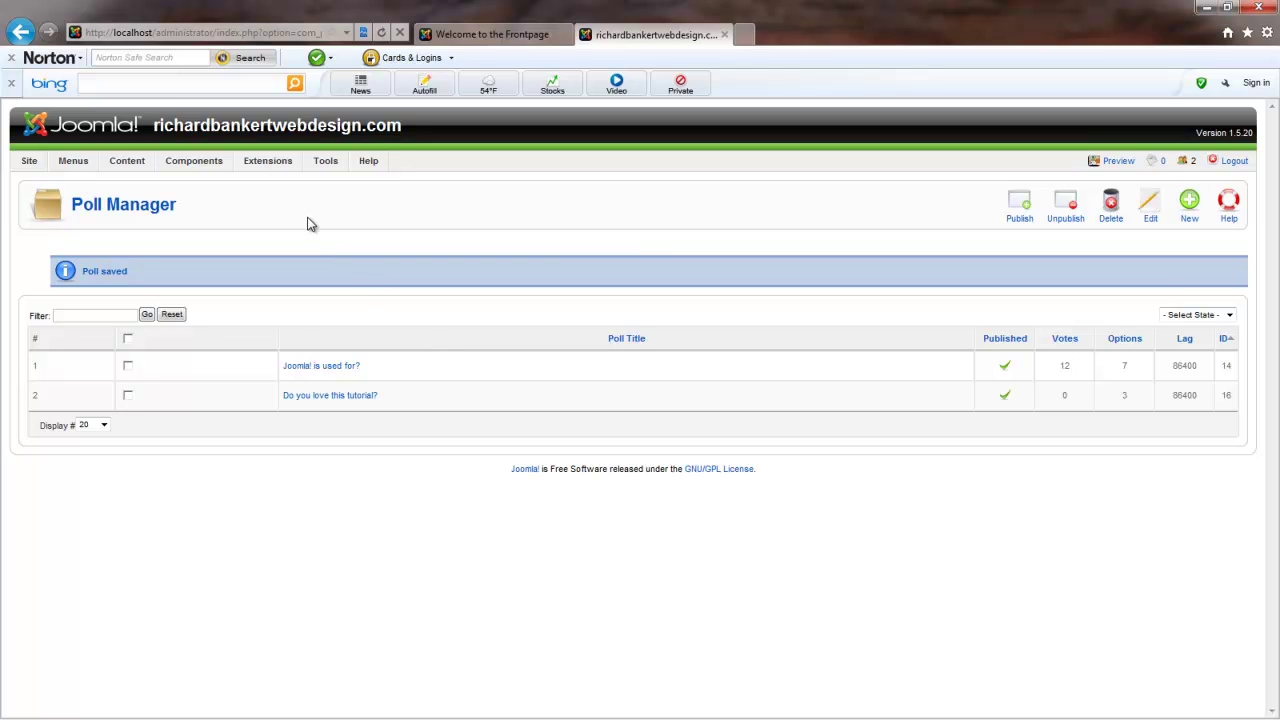
Step: Open the existing Polls module for editing from the Module Manager
mouse_move(267, 165)
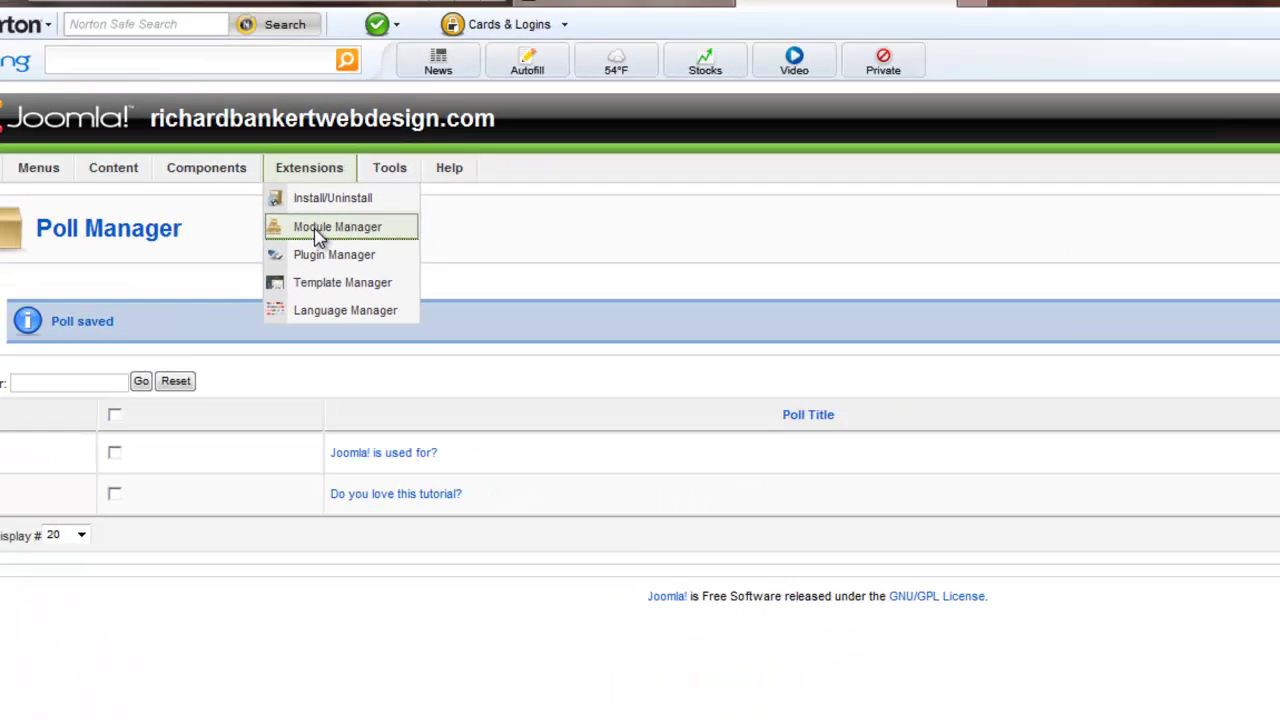
click(435, 290)
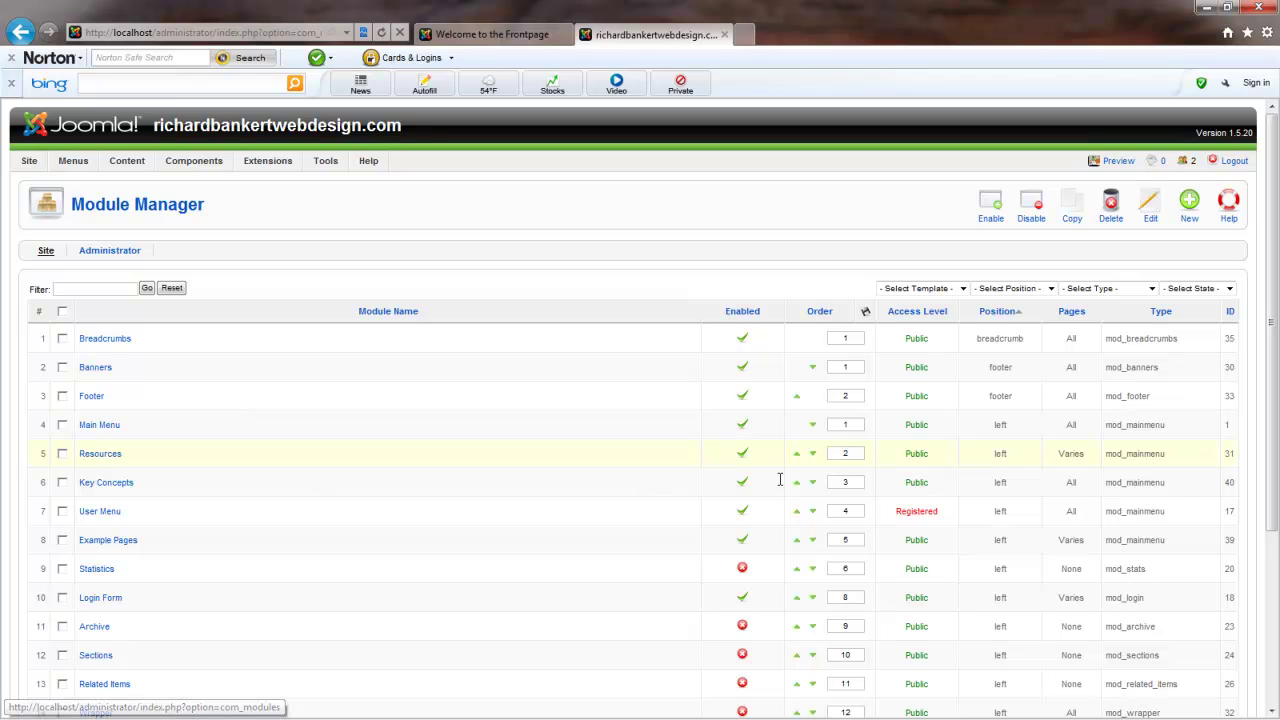
drag(1270, 410, 1274, 600)
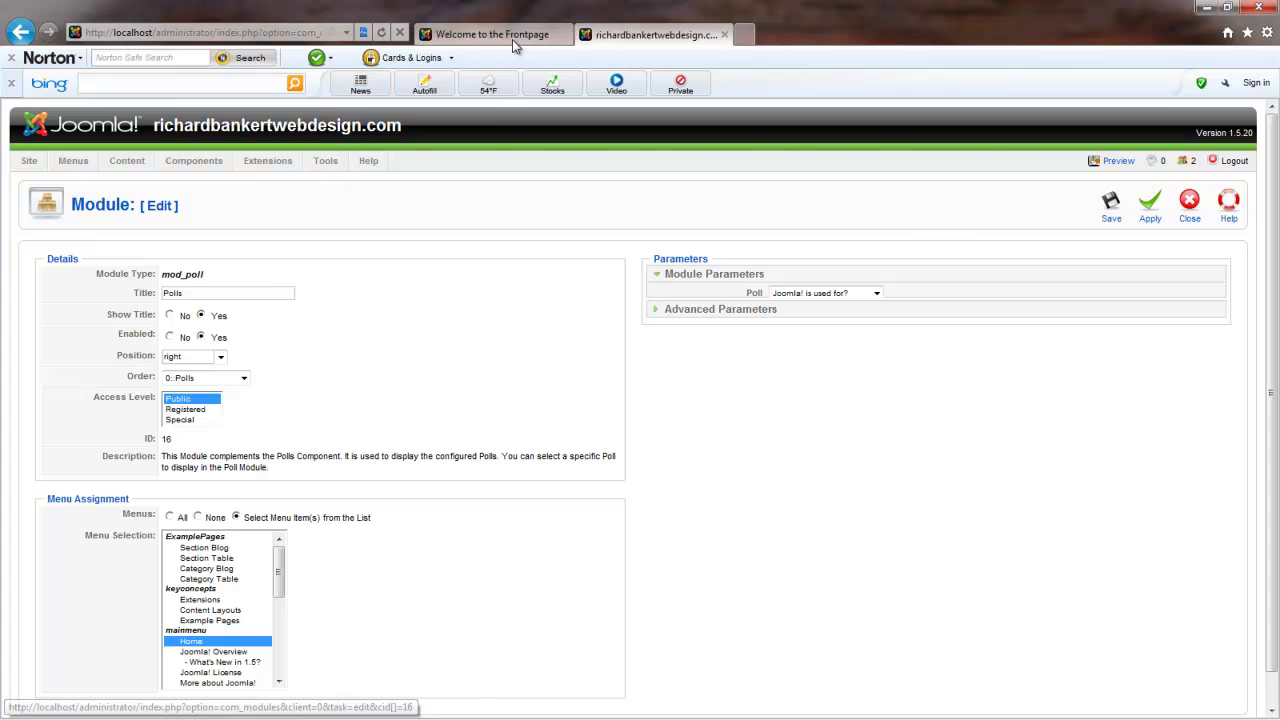
Step: Check the poll on the frontpage, set the Polls module's poll to "Do you love this tutorial?" and apply the change
click(512, 39)
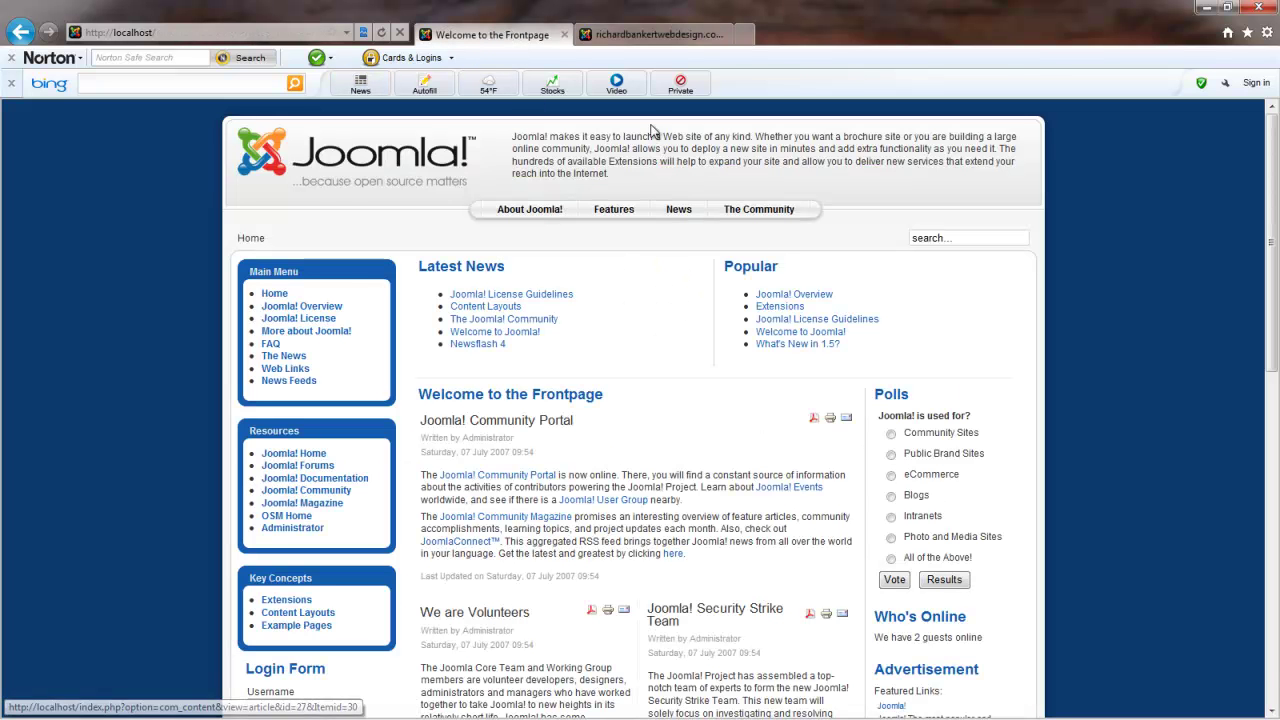
click(636, 37)
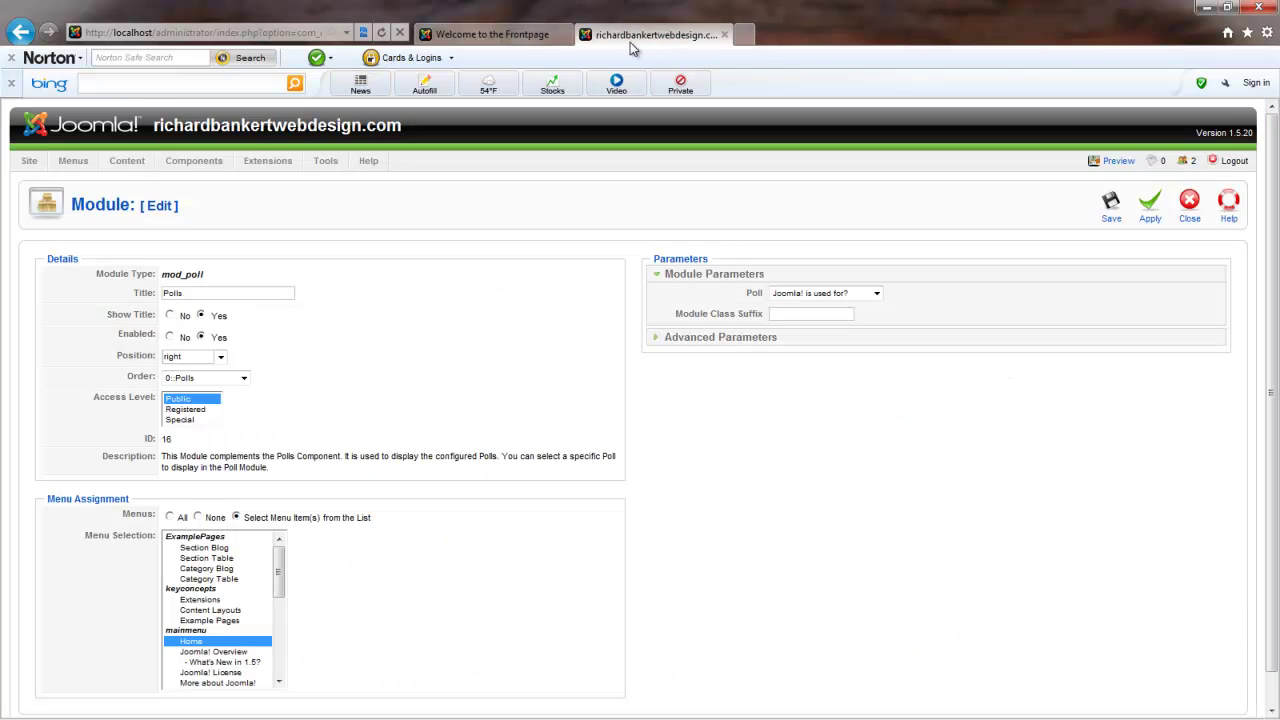
click(860, 294)
click(866, 313)
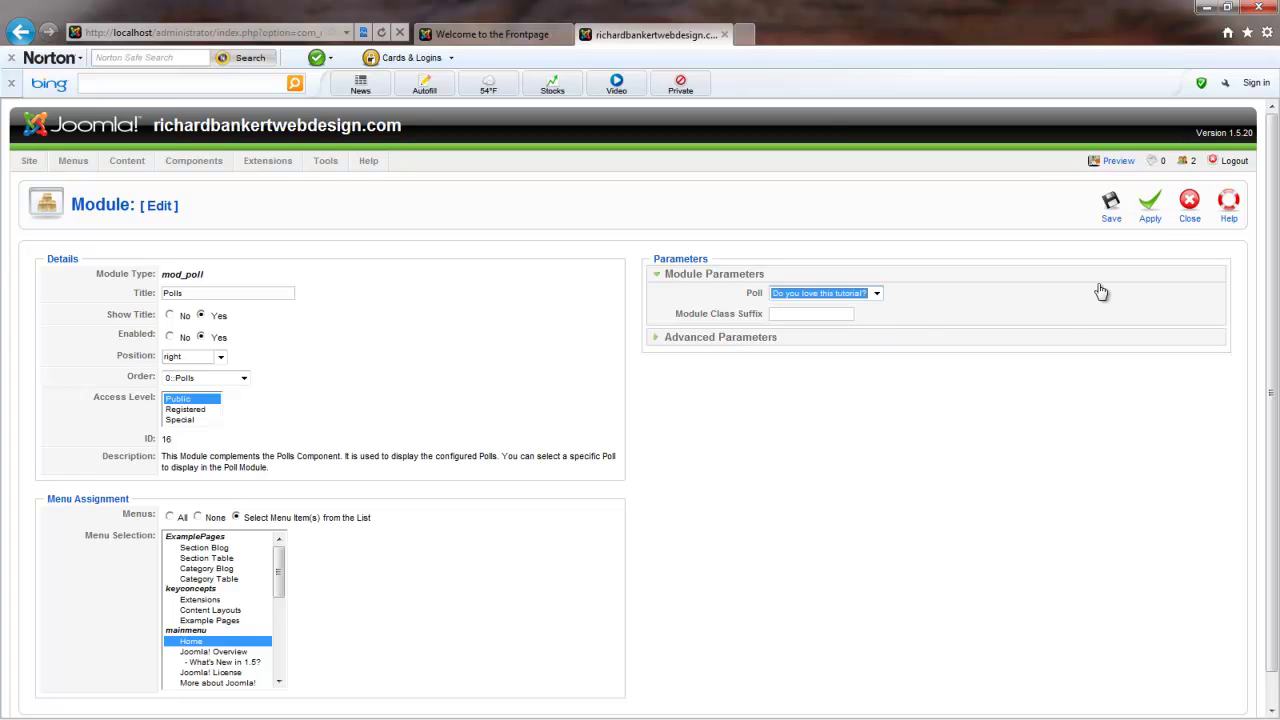
click(1150, 208)
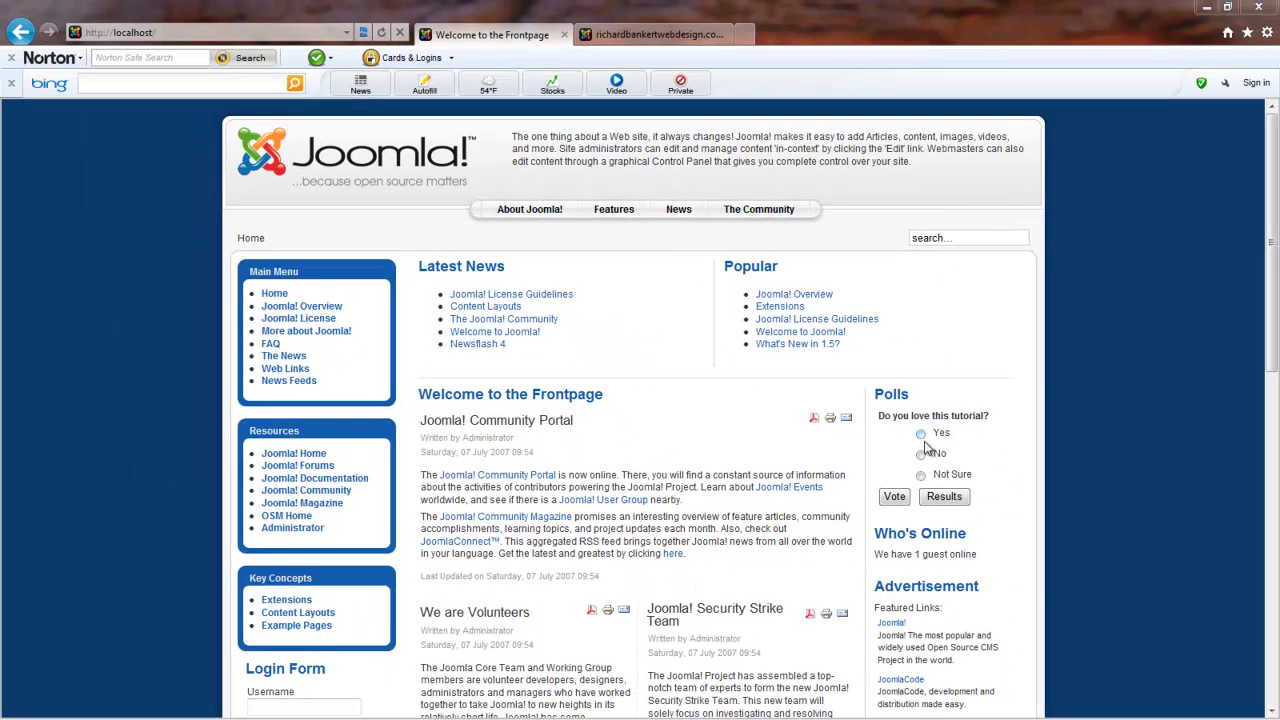
Step: Vote Yes in the "Do you love this tutorial?" poll on the frontpage
click(920, 434)
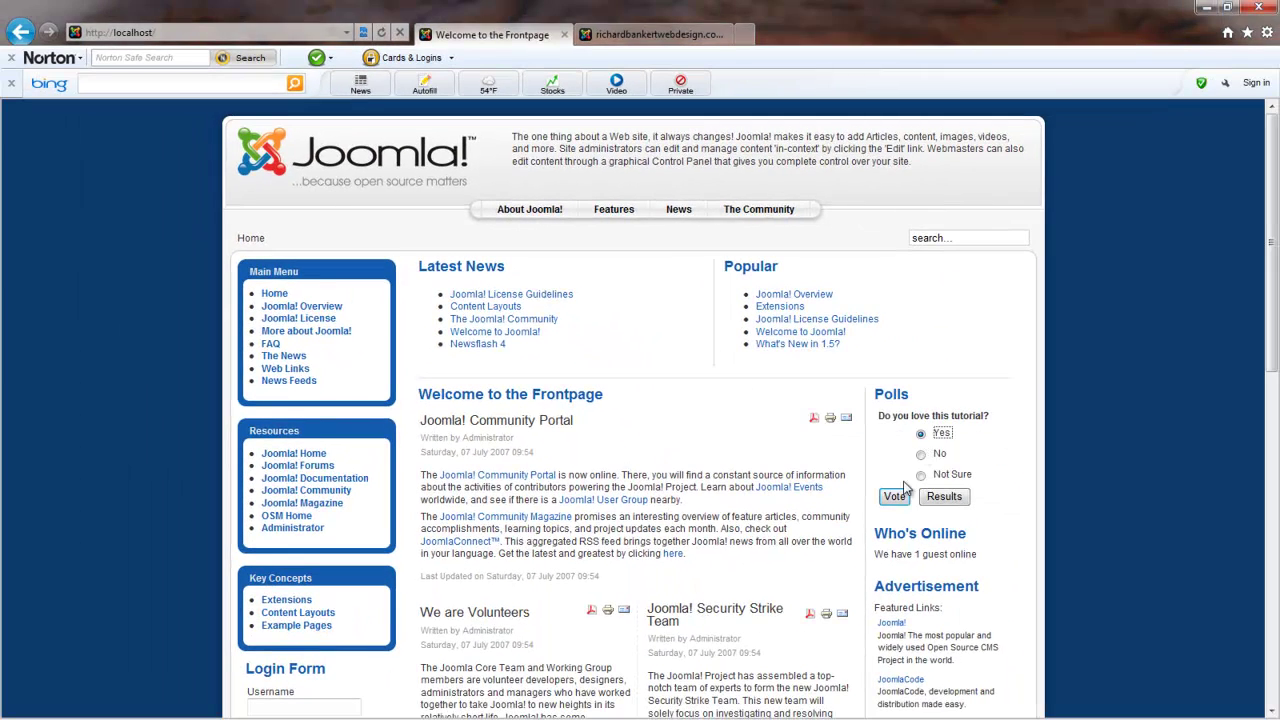
click(894, 496)
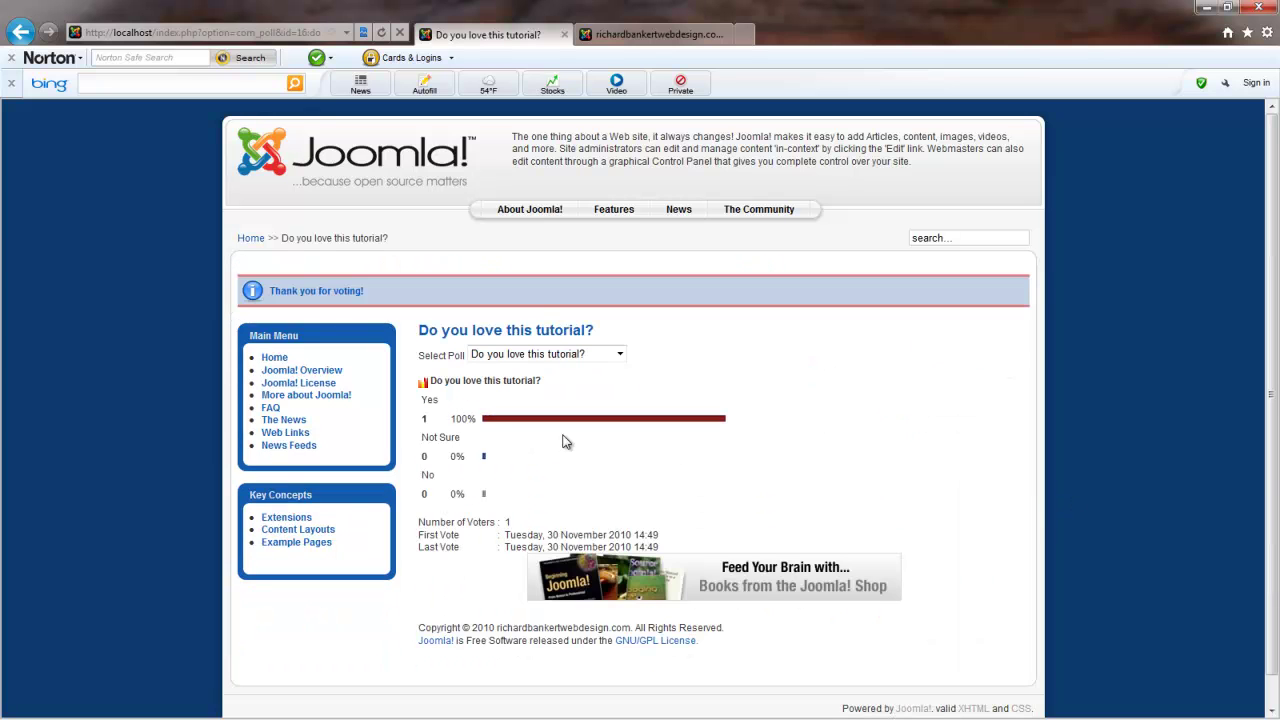
Step: Return to the administration site and create a new module of type Poll in the Module Manager
click(655, 34)
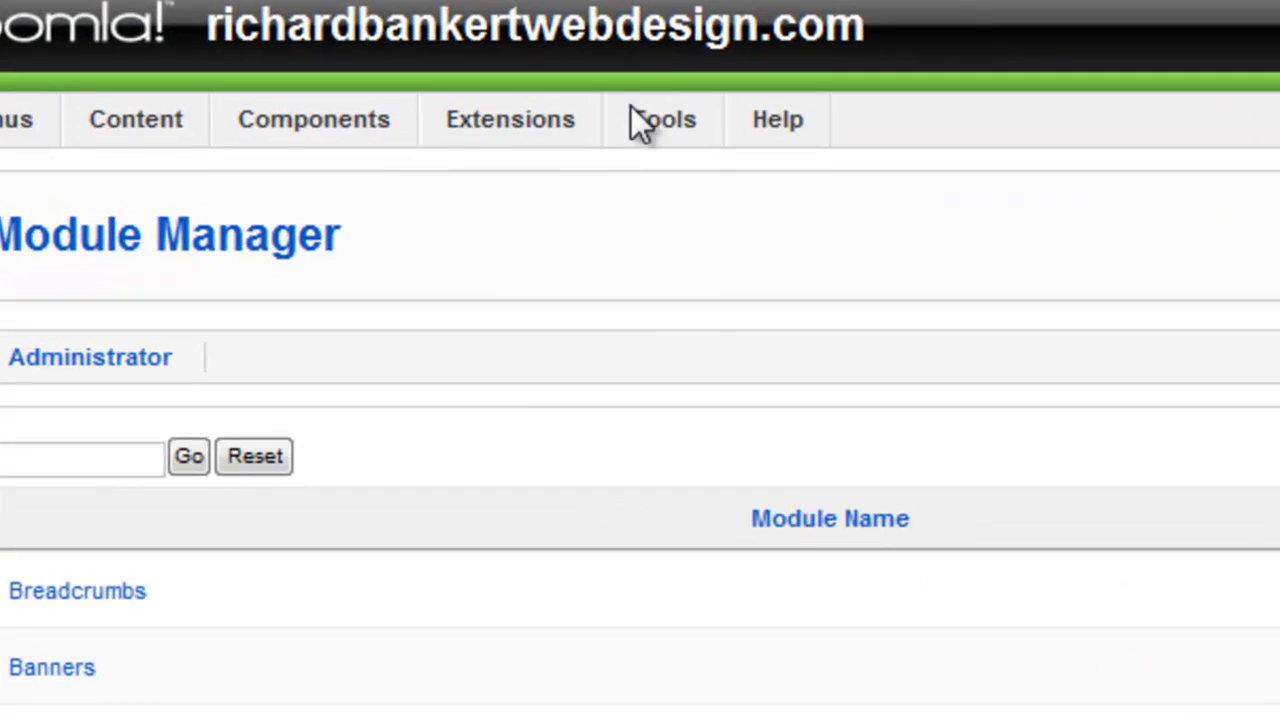
mouse_move(284, 165)
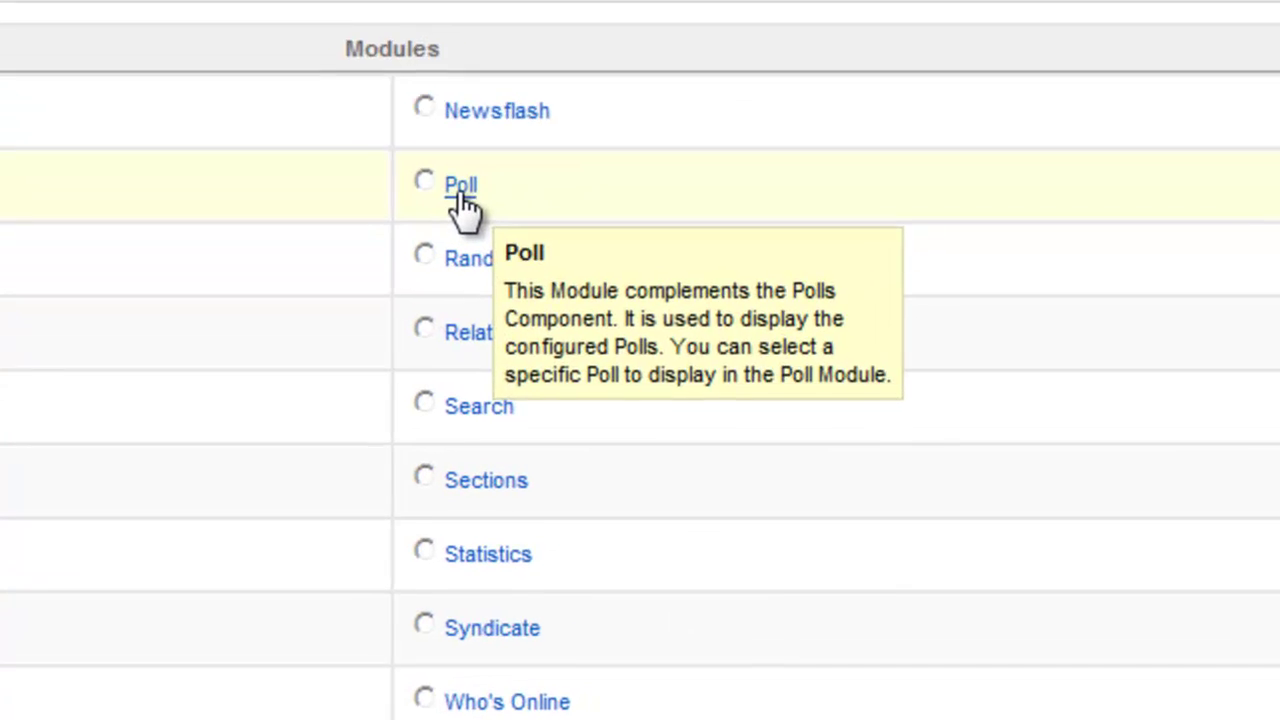
click(660, 343)
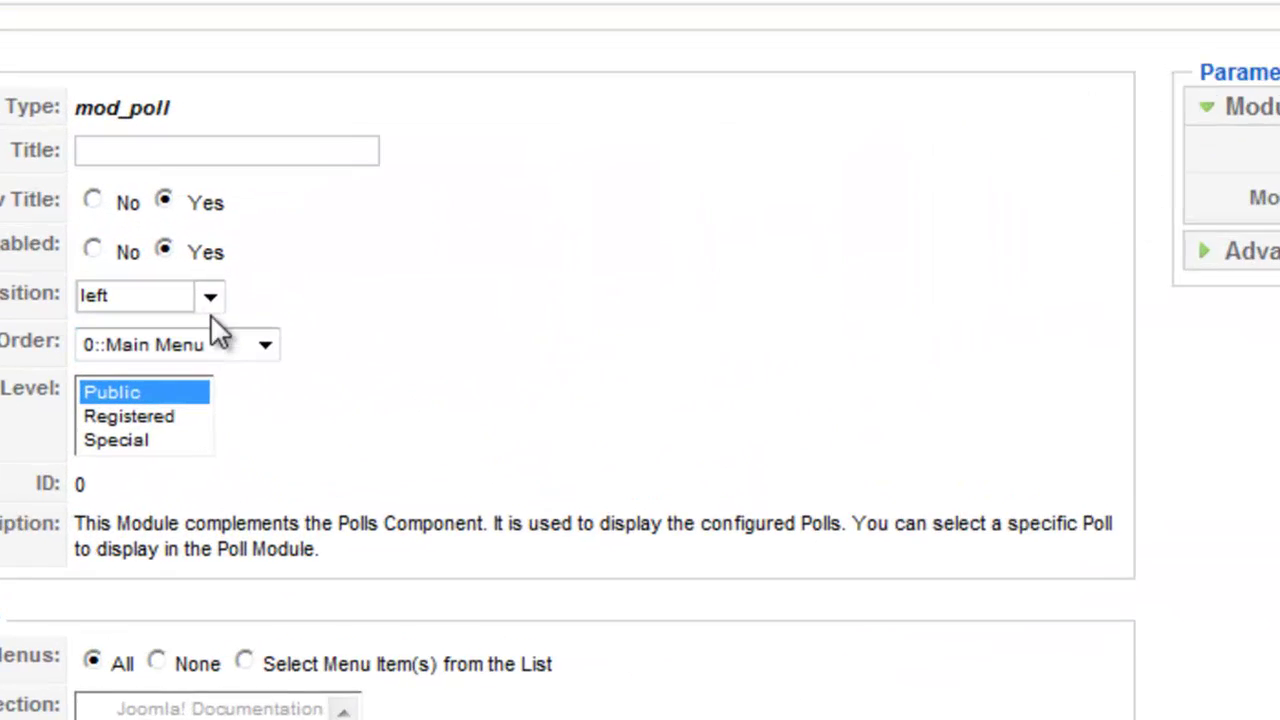
Step: Set the new poll module's position to right and its order to 0::Polls
click(220, 357)
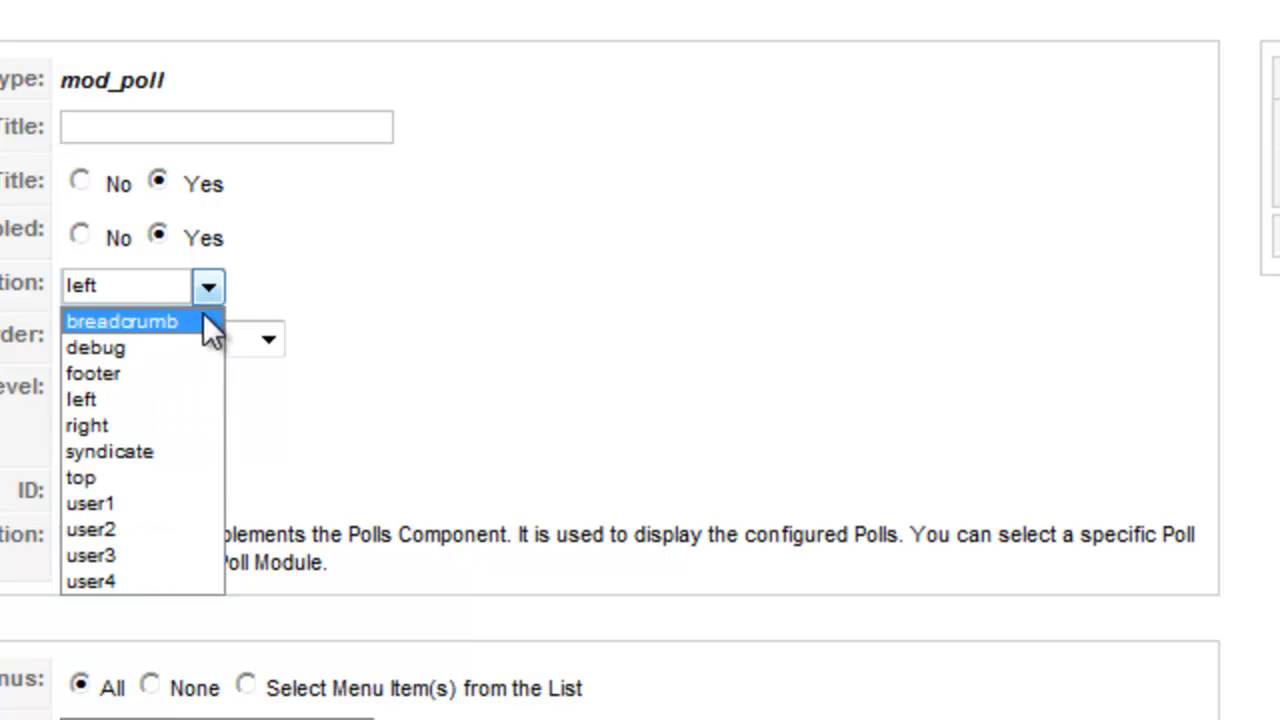
click(167, 425)
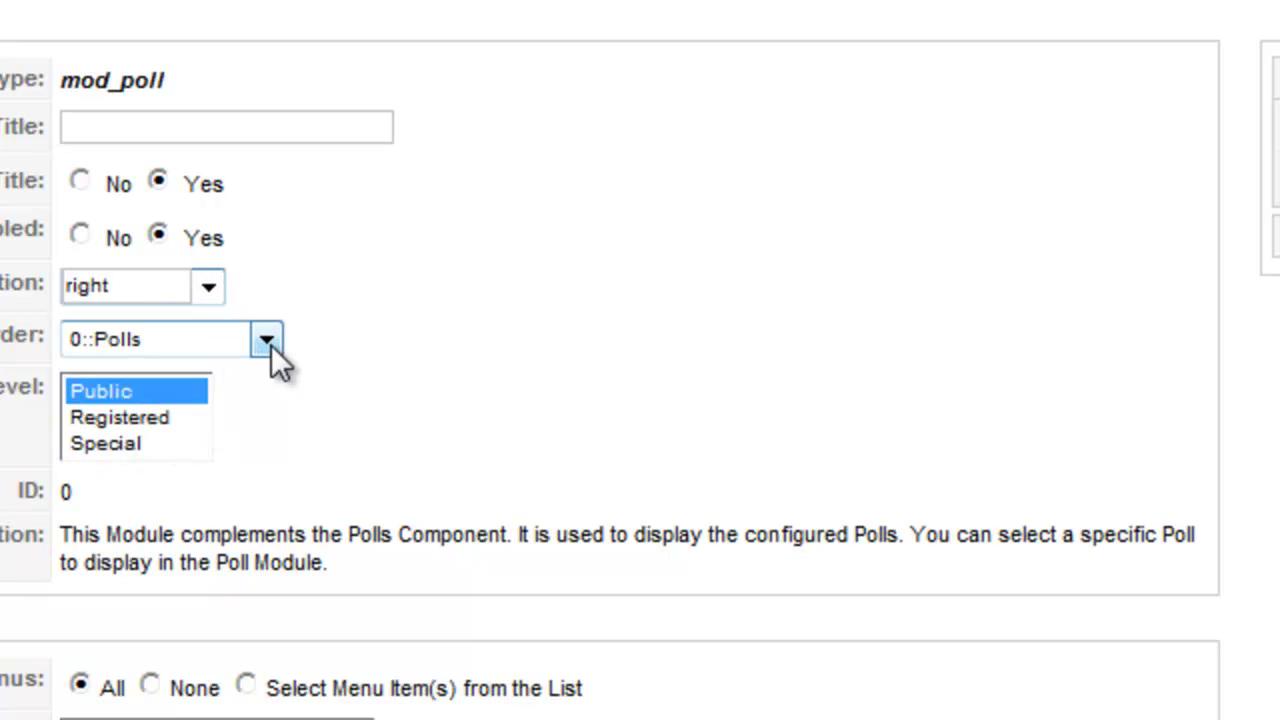
click(268, 341)
click(253, 377)
Step: Title the module "New Poll", assign it the poll "Joomla! is used for?" and save it
click(302, 127)
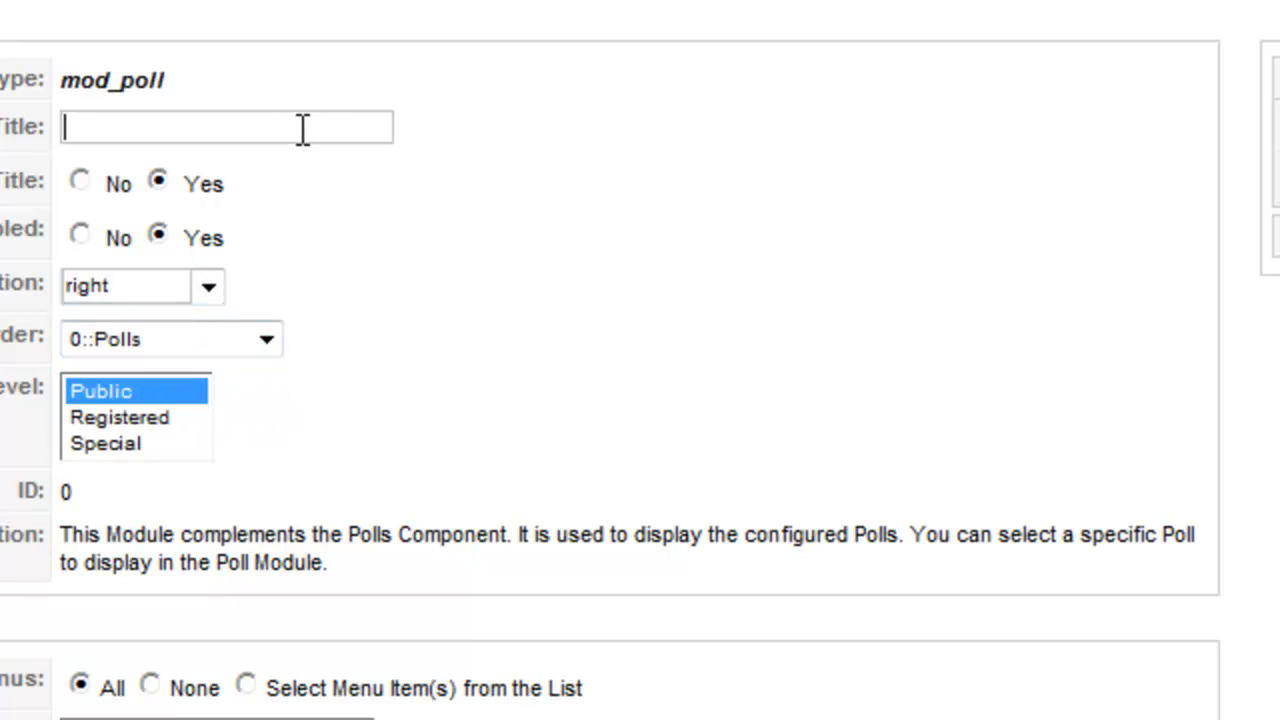
text(New Poll)
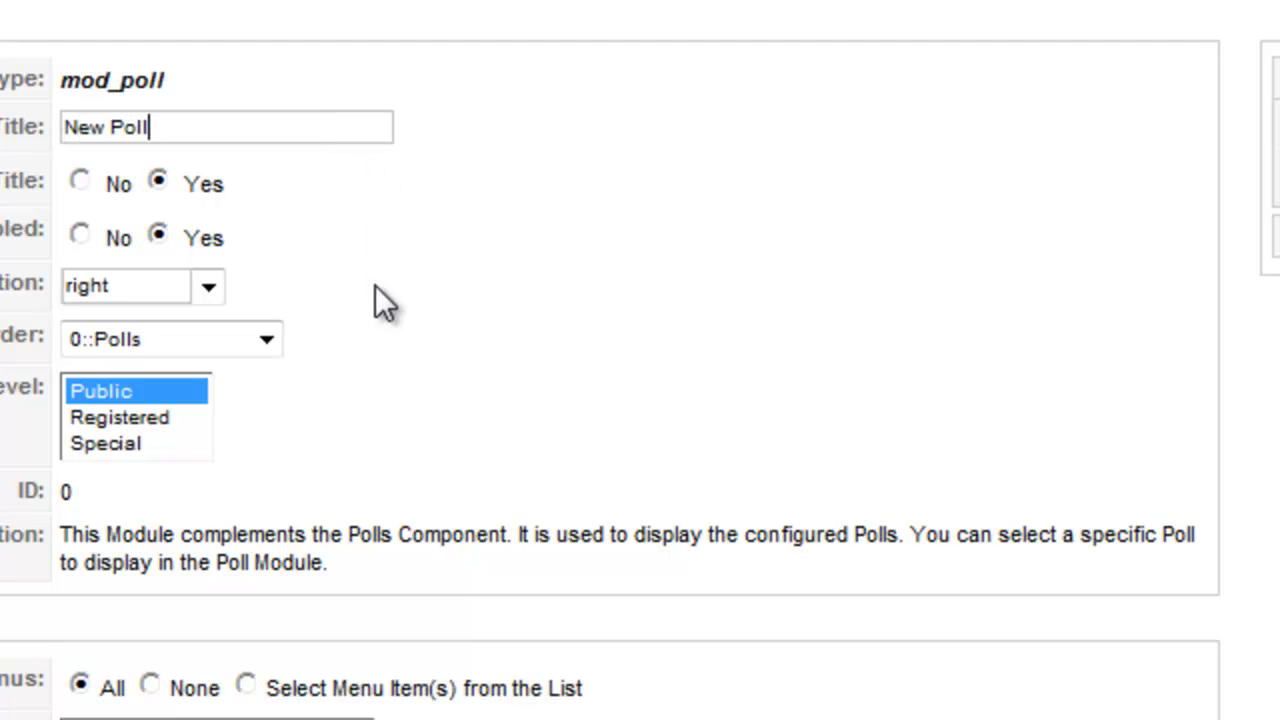
click(654, 236)
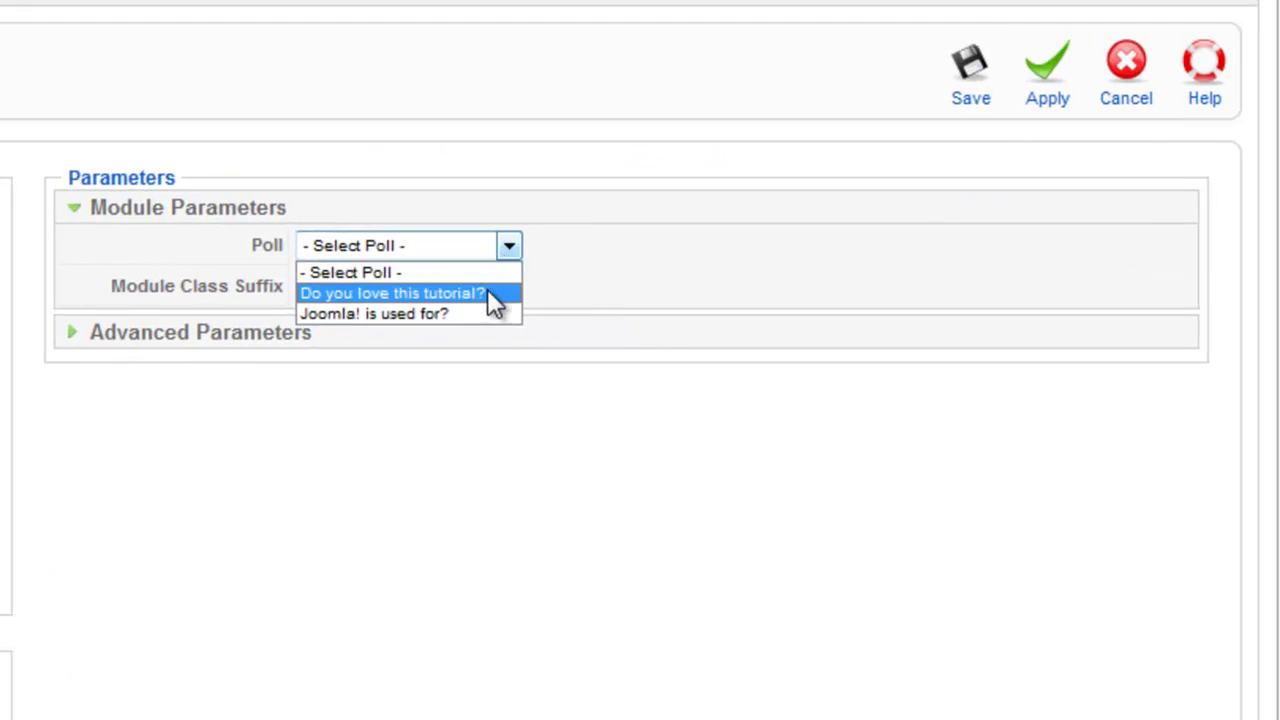
click(480, 313)
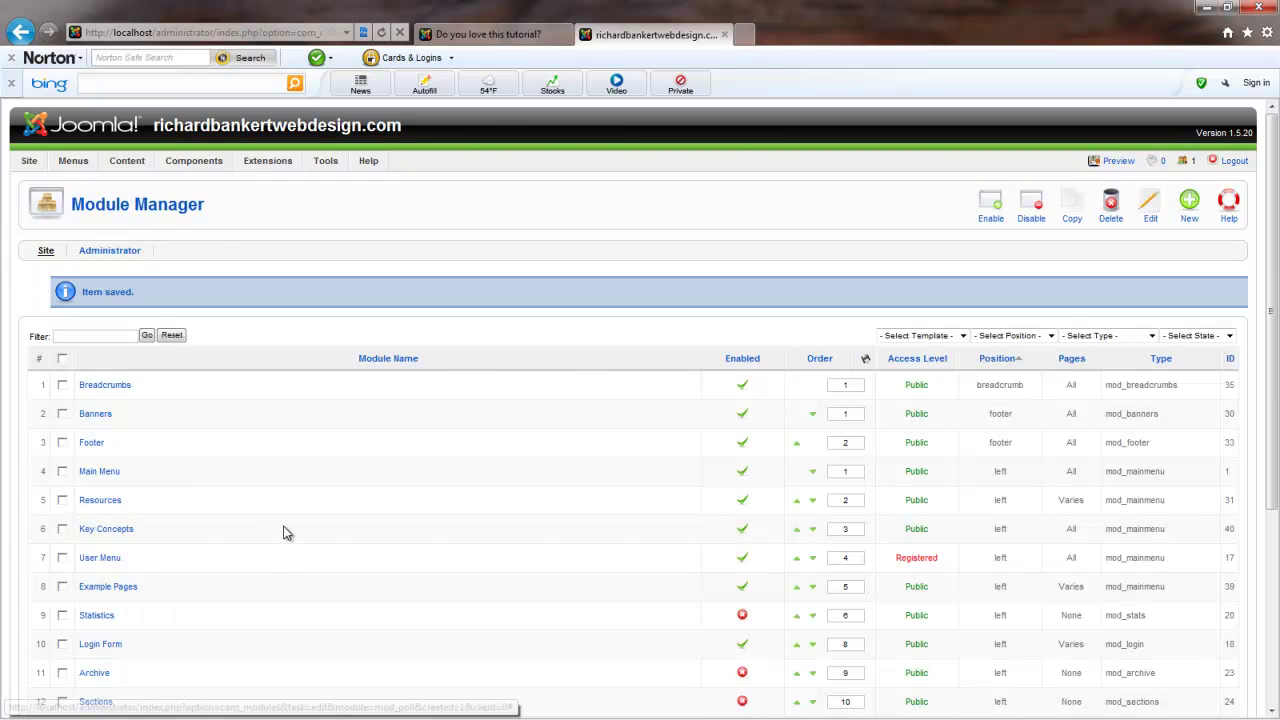
Step: Go back to the site's home page and examine how the Polls and New Poll modules are displayed
click(482, 34)
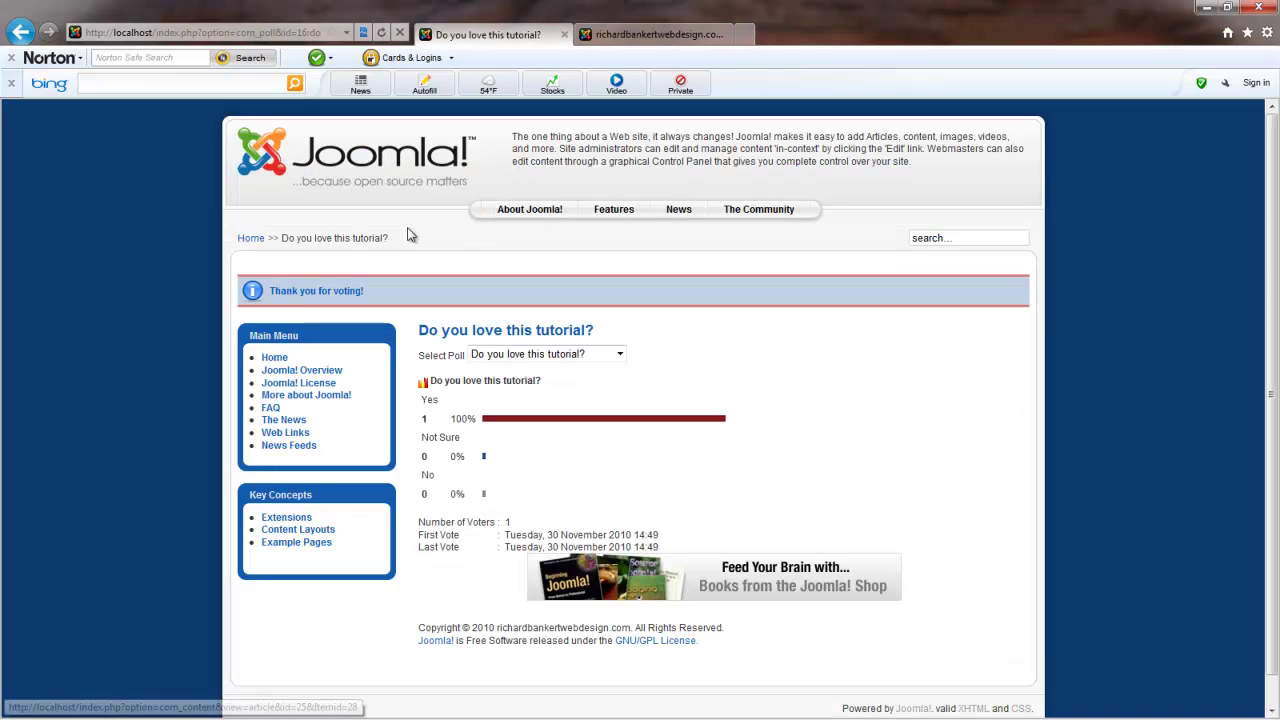
click(250, 240)
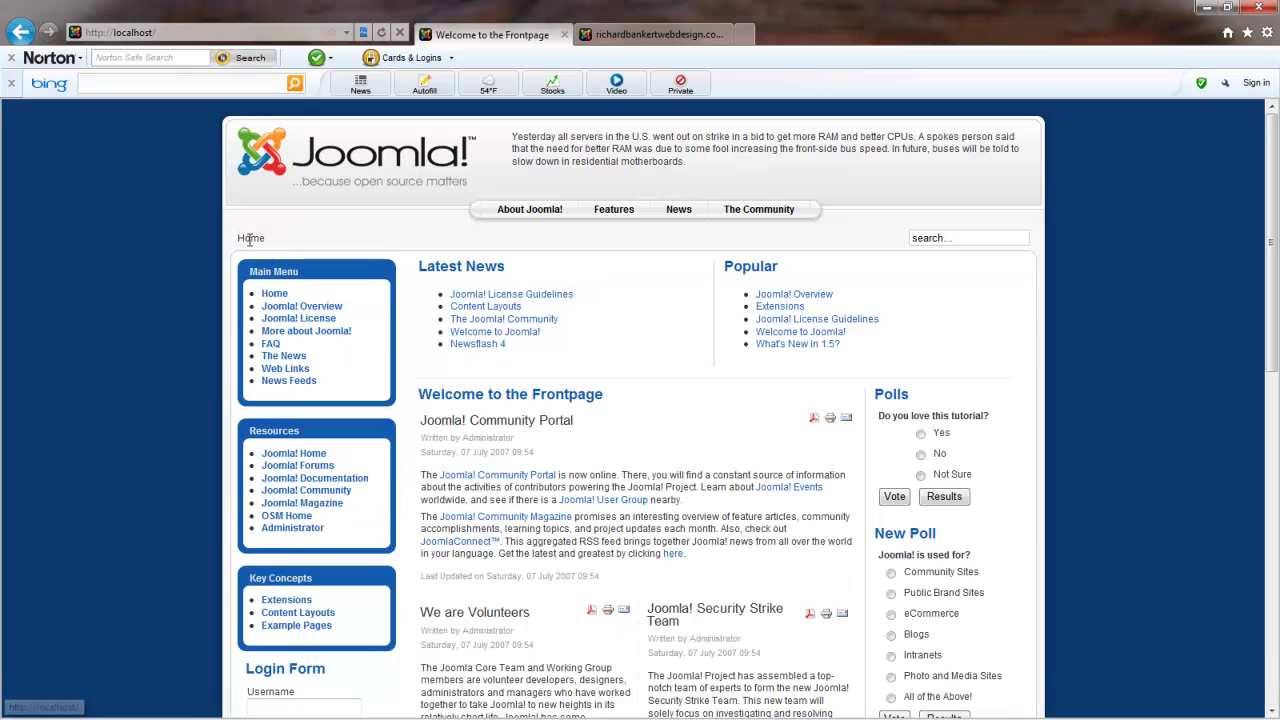
scroll(888, 475, down, 3)
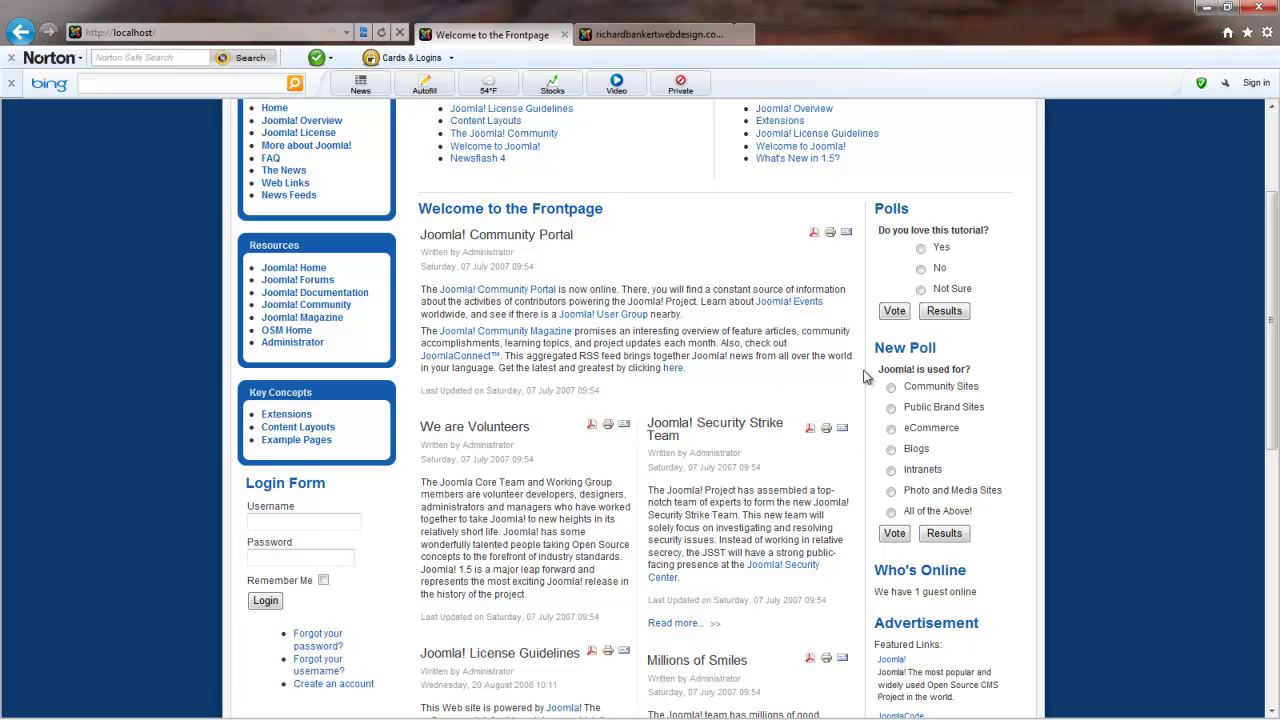
scroll(869, 367, up, 4)
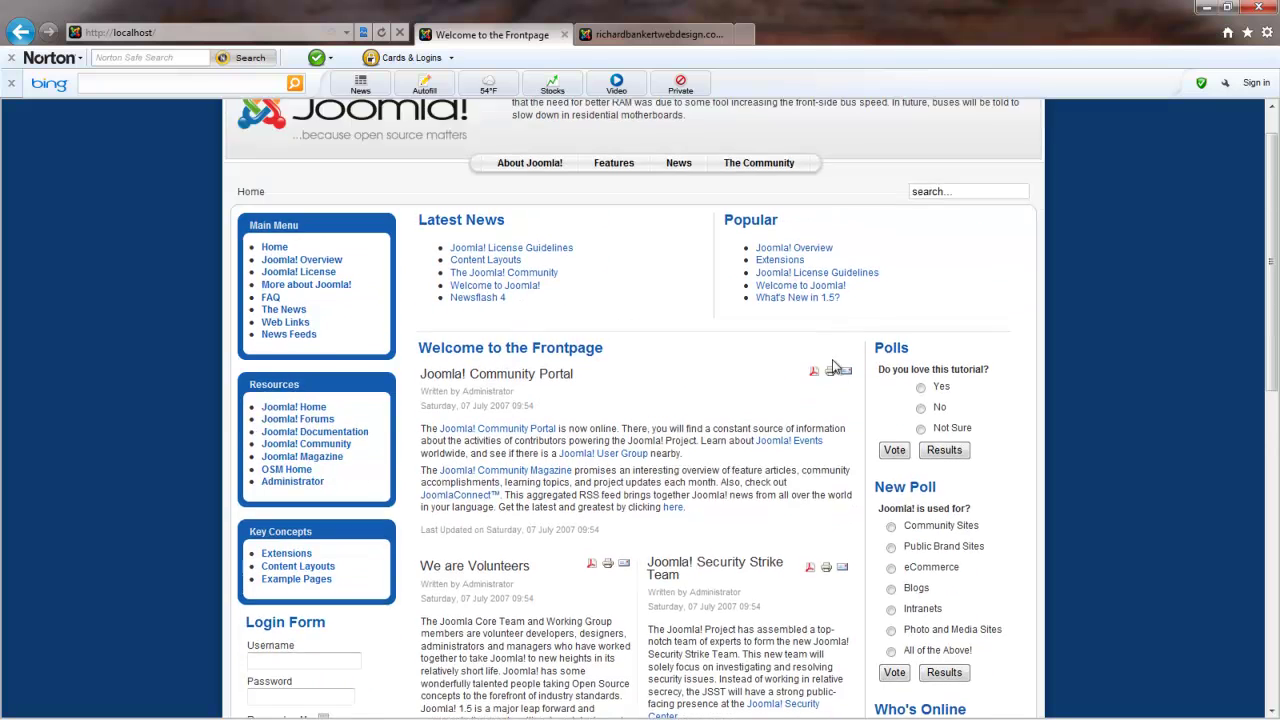